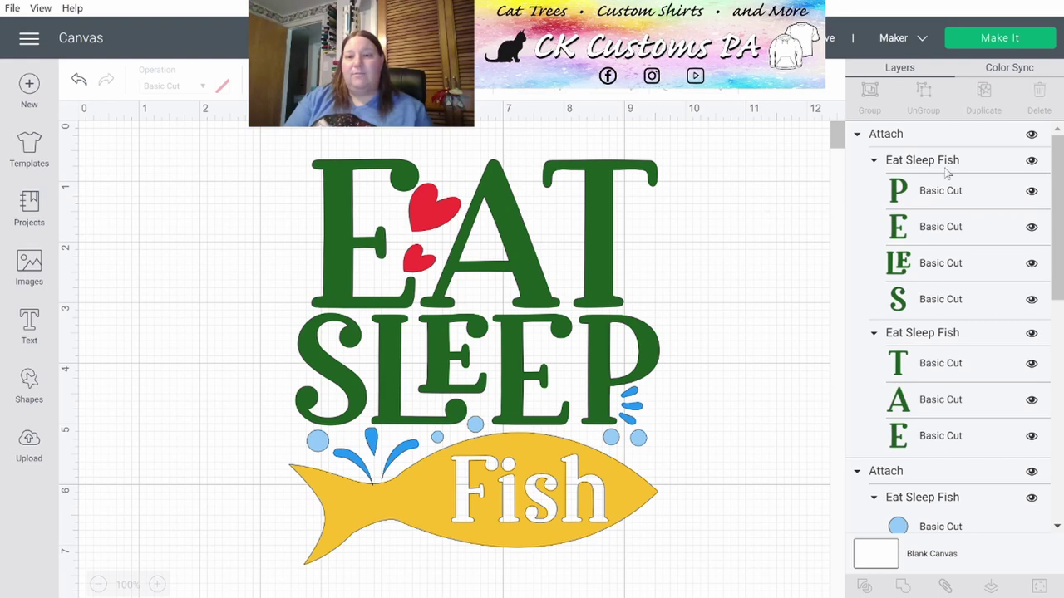
- Check each attached group: letters, blue dots, blue splash, yellow fish and red hearts, then deselect
click(907, 137)
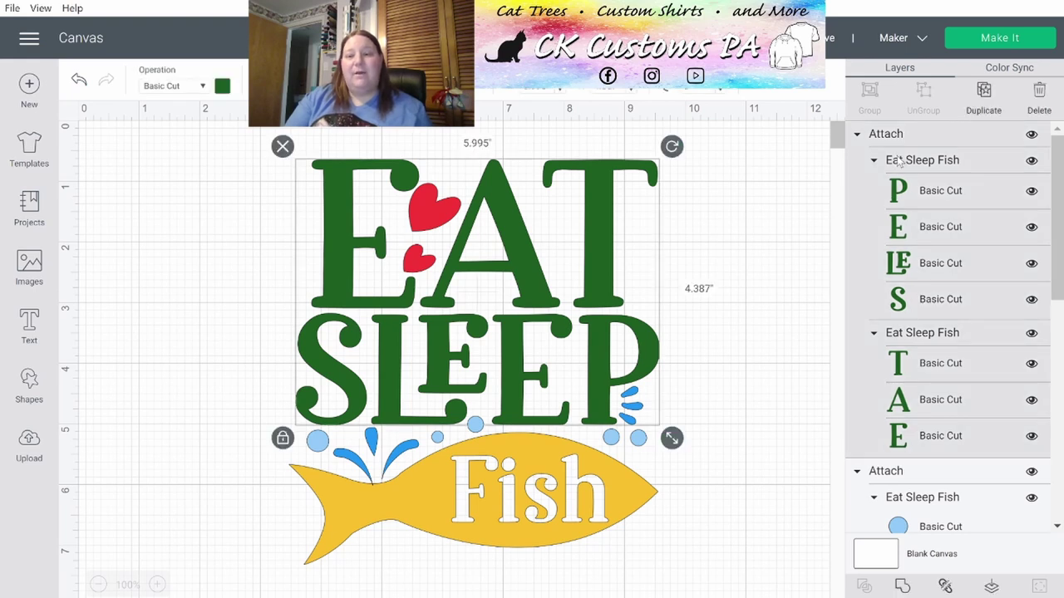
click(885, 471)
scroll(894, 474, down, 3)
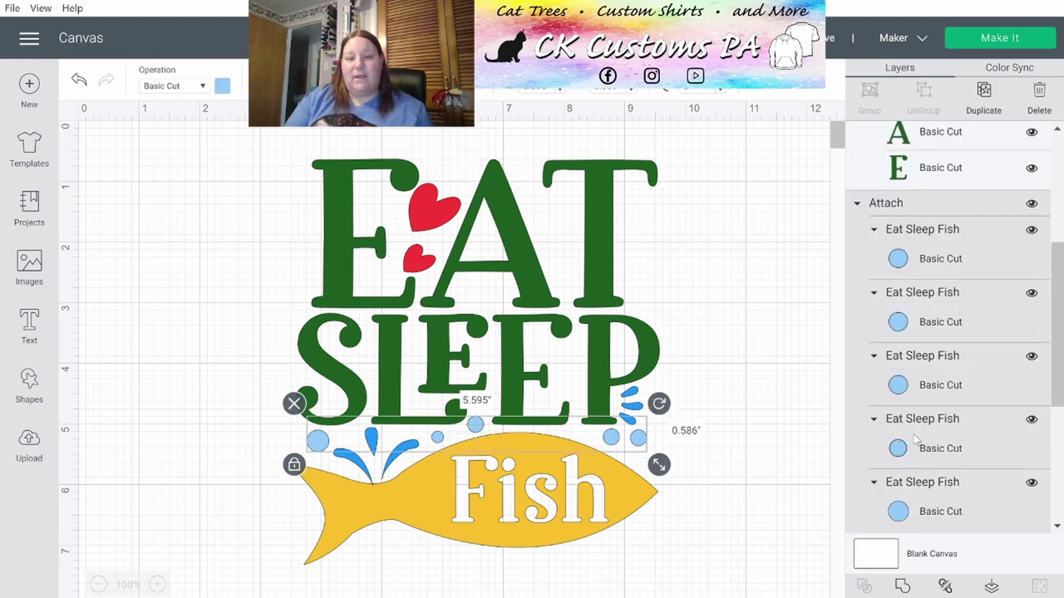
scroll(918, 420, down, 2)
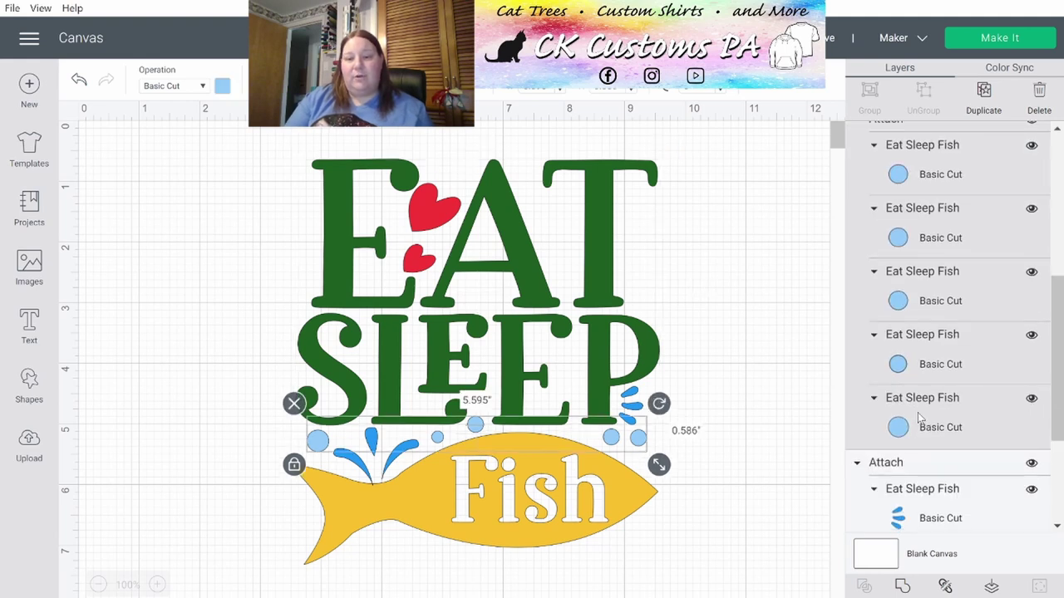
scroll(918, 420, down, 4)
click(899, 296)
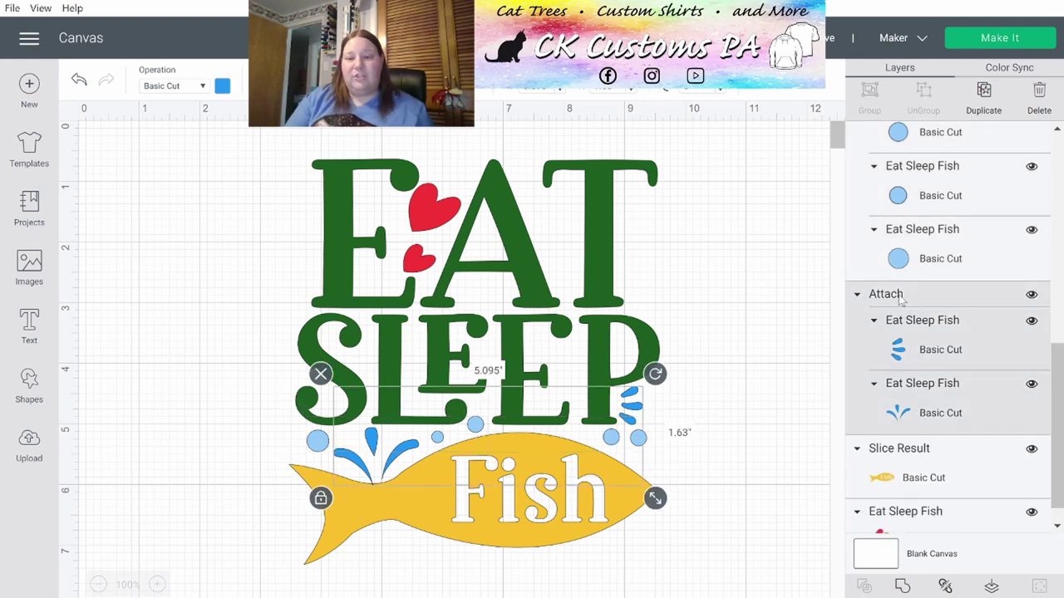
click(912, 476)
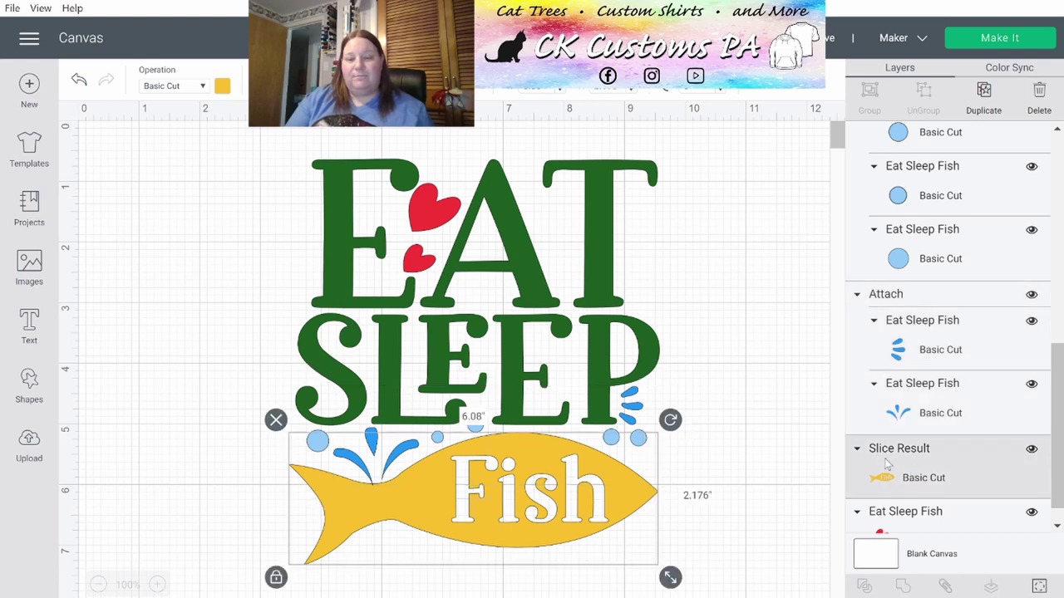
scroll(888, 466, down, 1)
click(905, 497)
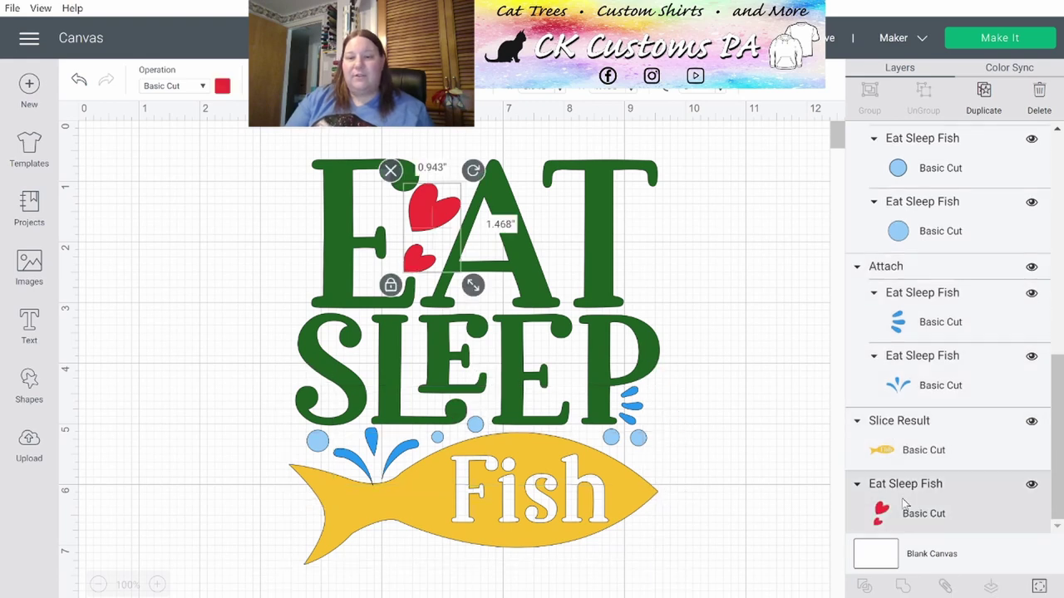
click(765, 361)
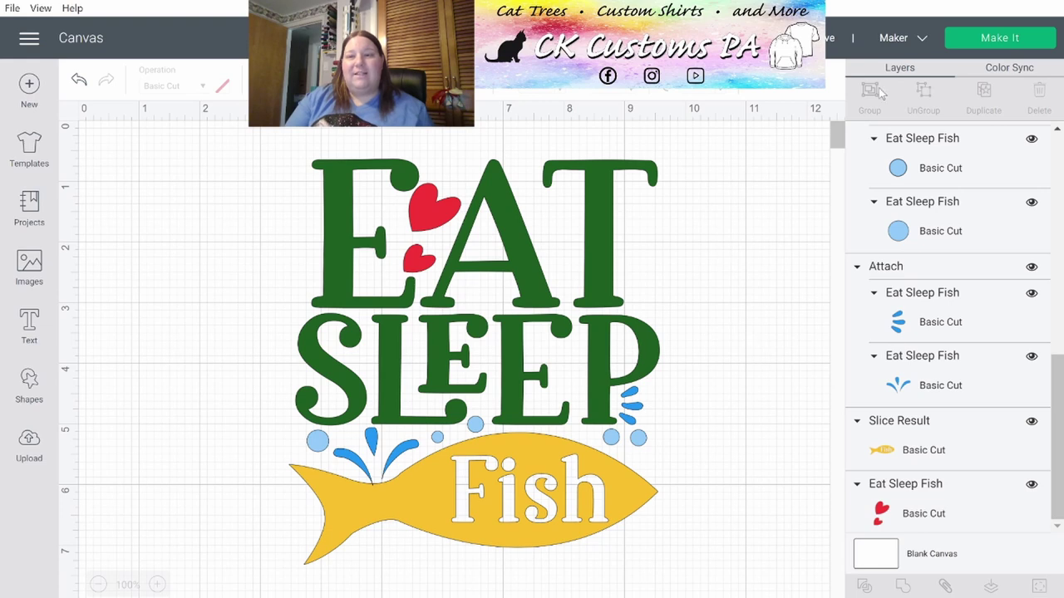
- Send the design to the Prepare screen and turn on Mirror for mat 1, the red hearts
click(979, 39)
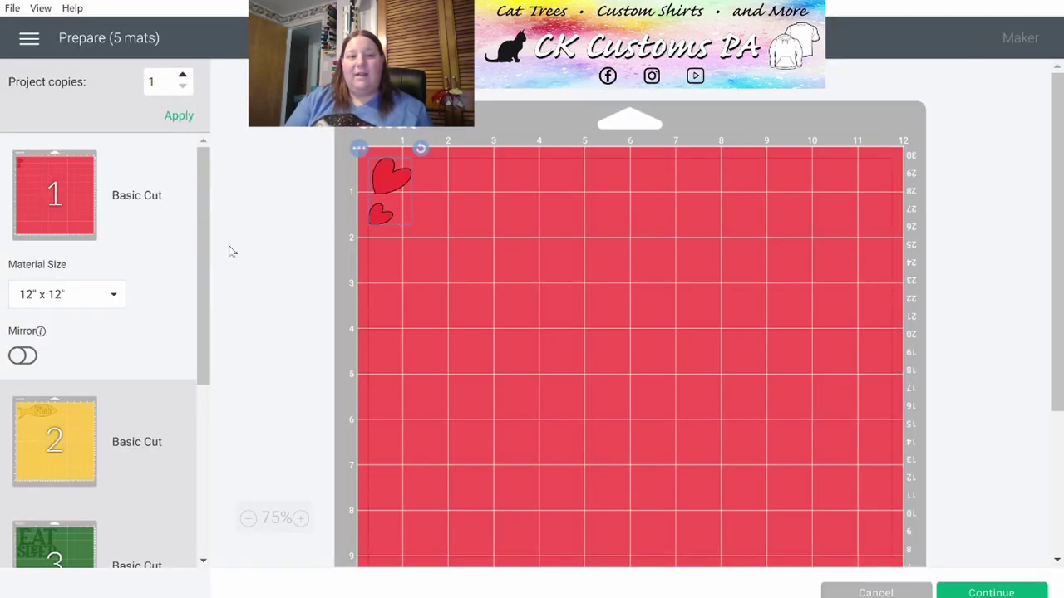
drag(201, 262, 215, 217)
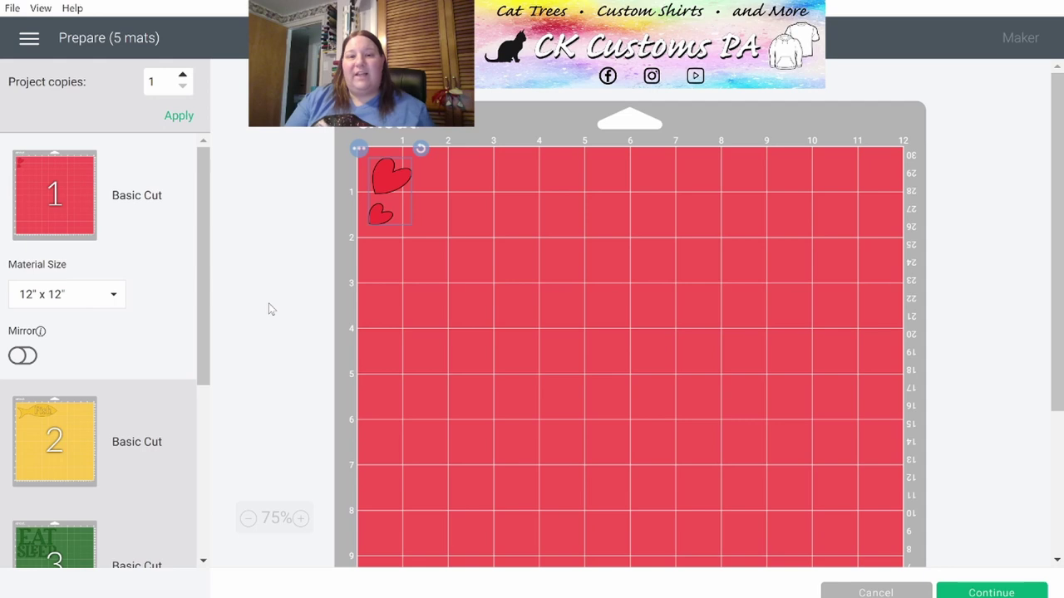
click(19, 358)
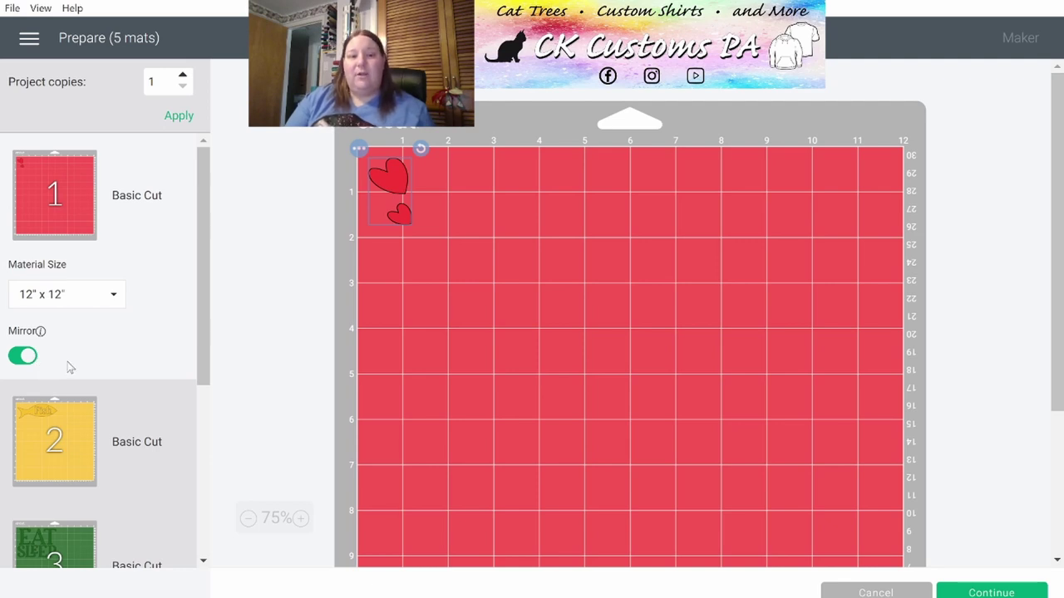
- Move the fish from the yellow Fish mat to the red mat, at the top right beside the hearts
click(70, 436)
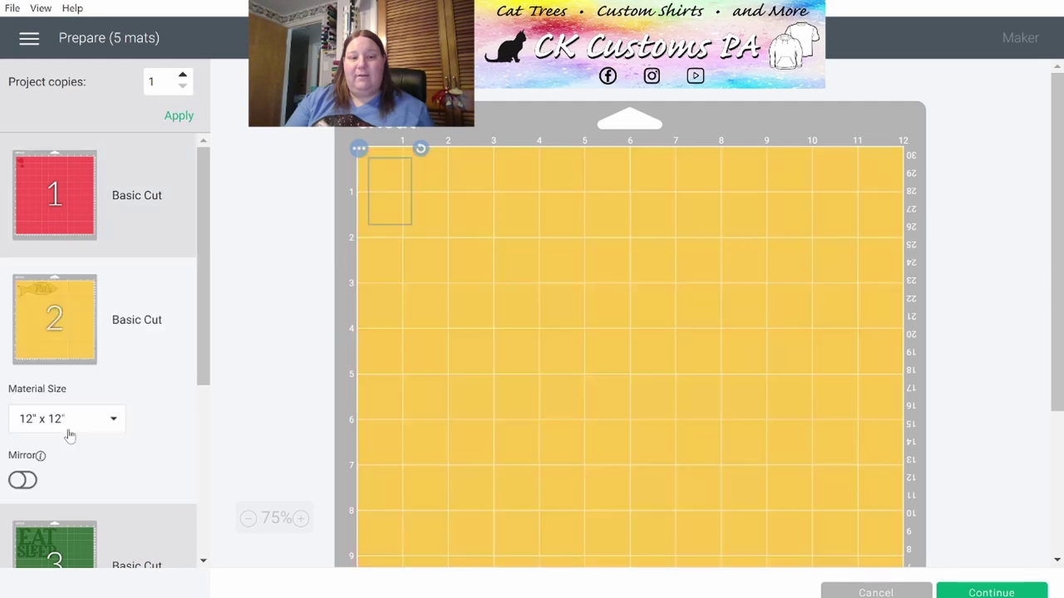
click(359, 151)
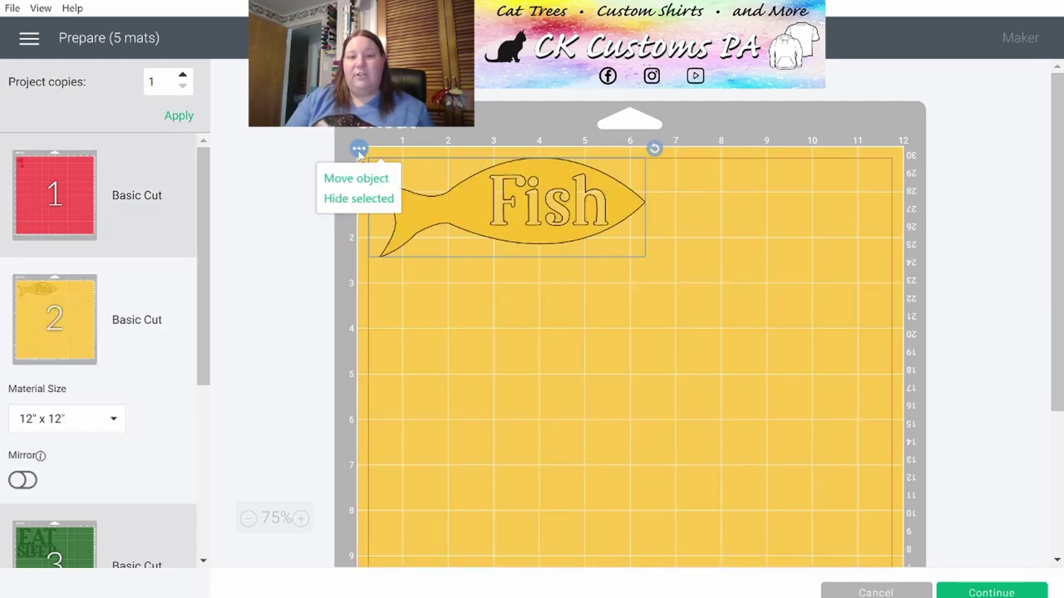
click(358, 179)
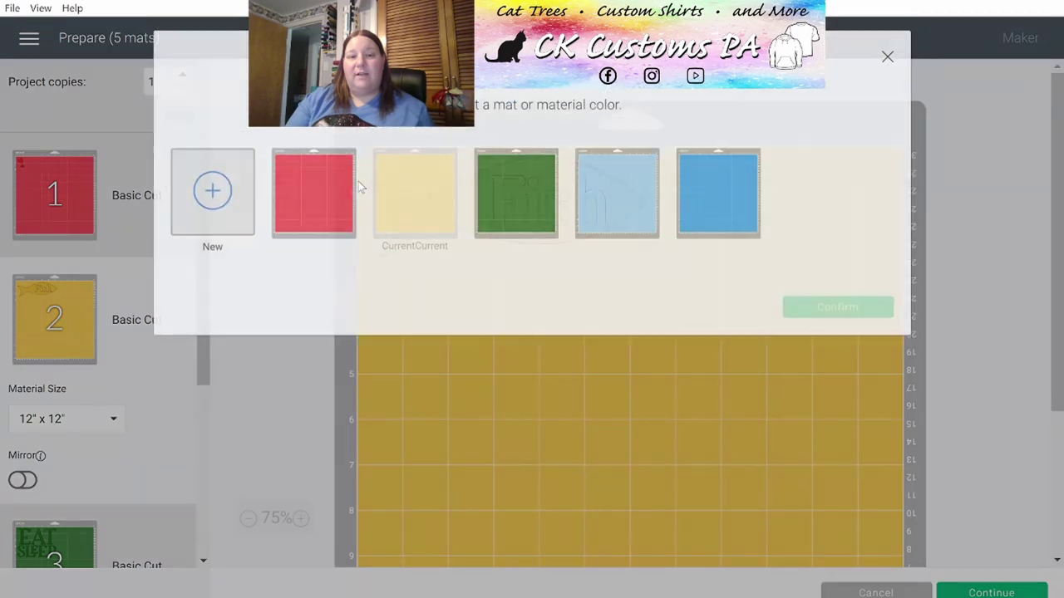
click(309, 220)
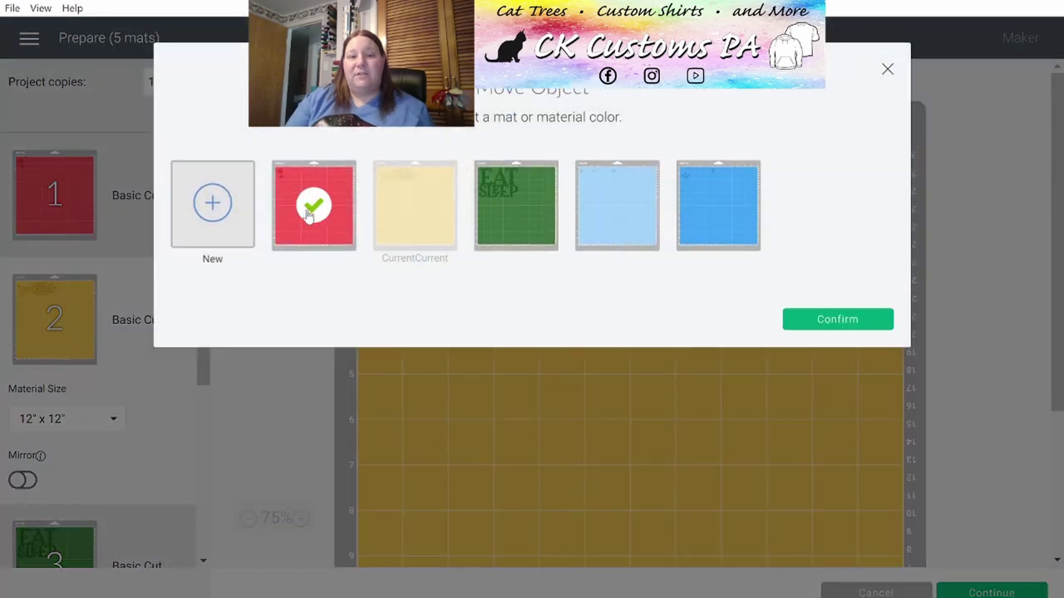
click(831, 321)
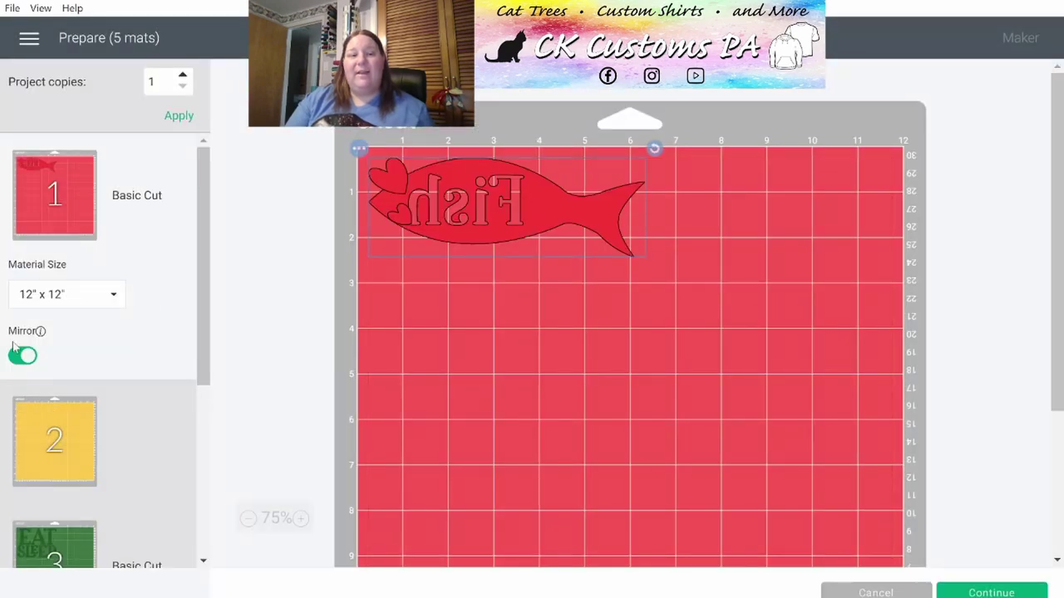
drag(588, 211, 793, 201)
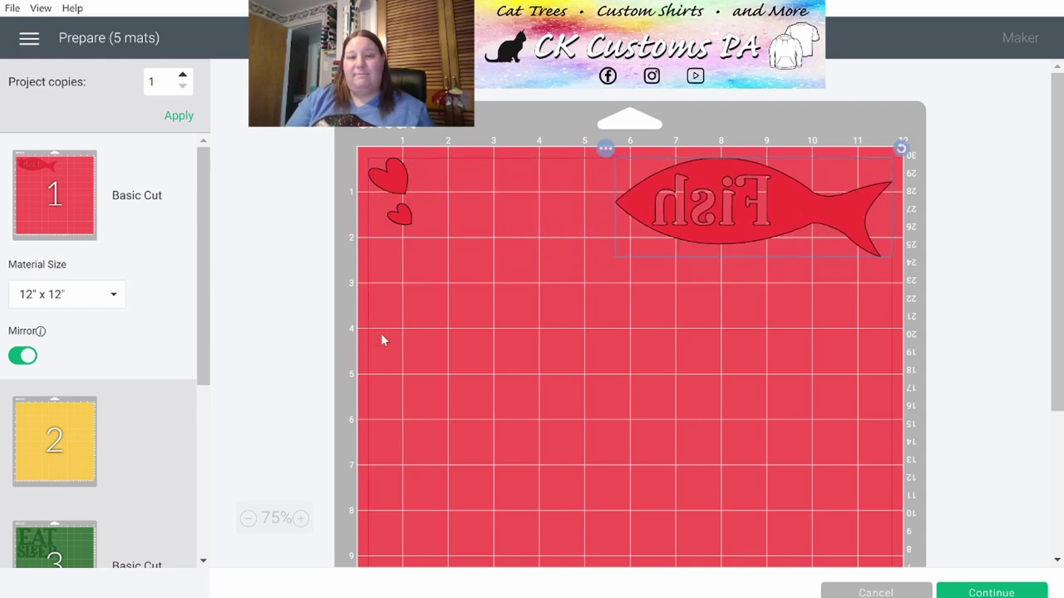
- Transfer EAT SLEEP from the green mat to red mat 1, below the fish on the right
click(58, 556)
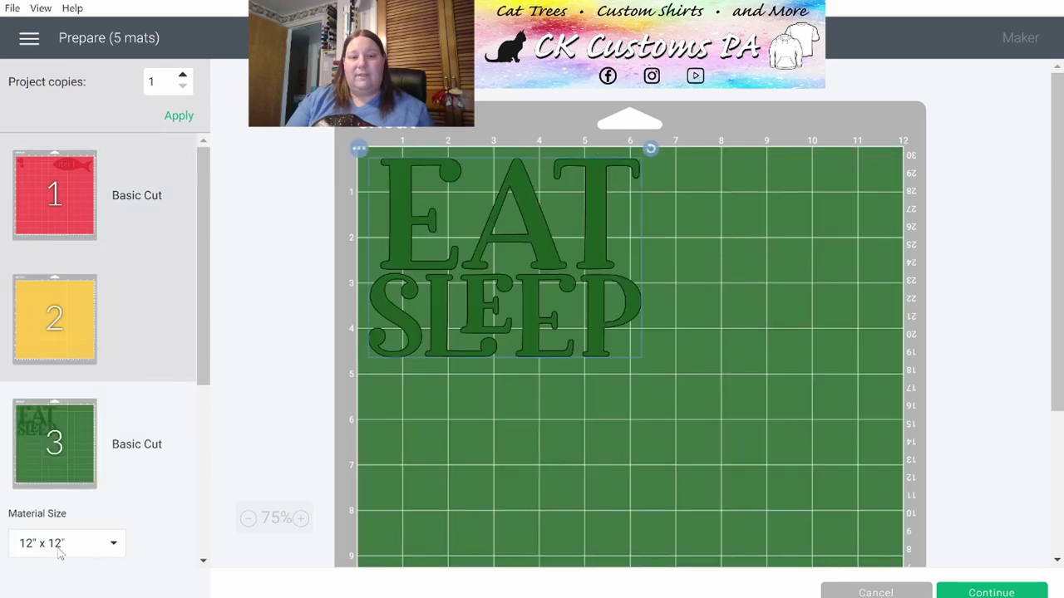
click(361, 151)
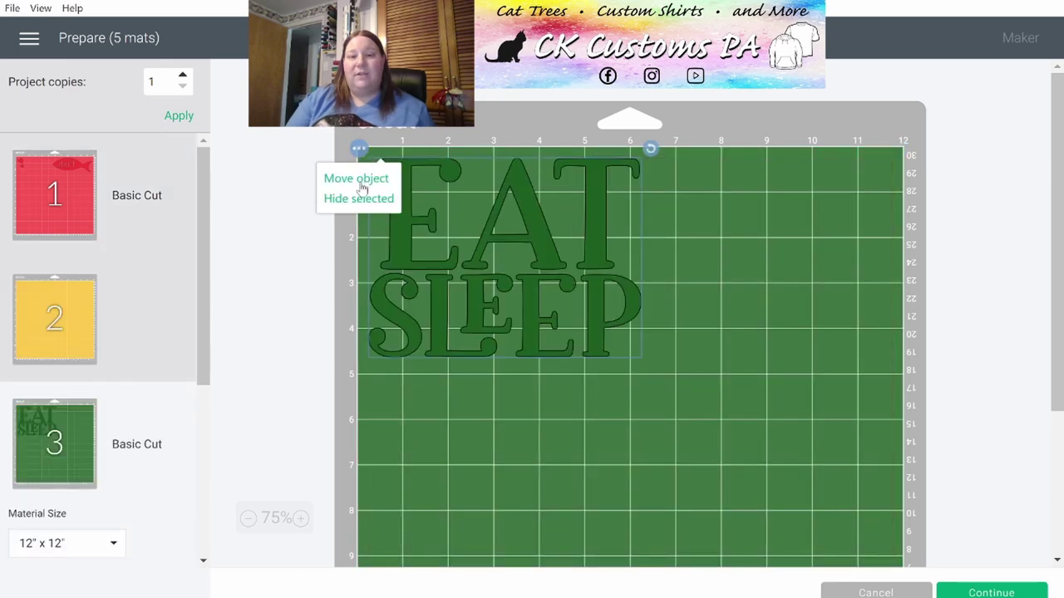
click(361, 179)
click(311, 218)
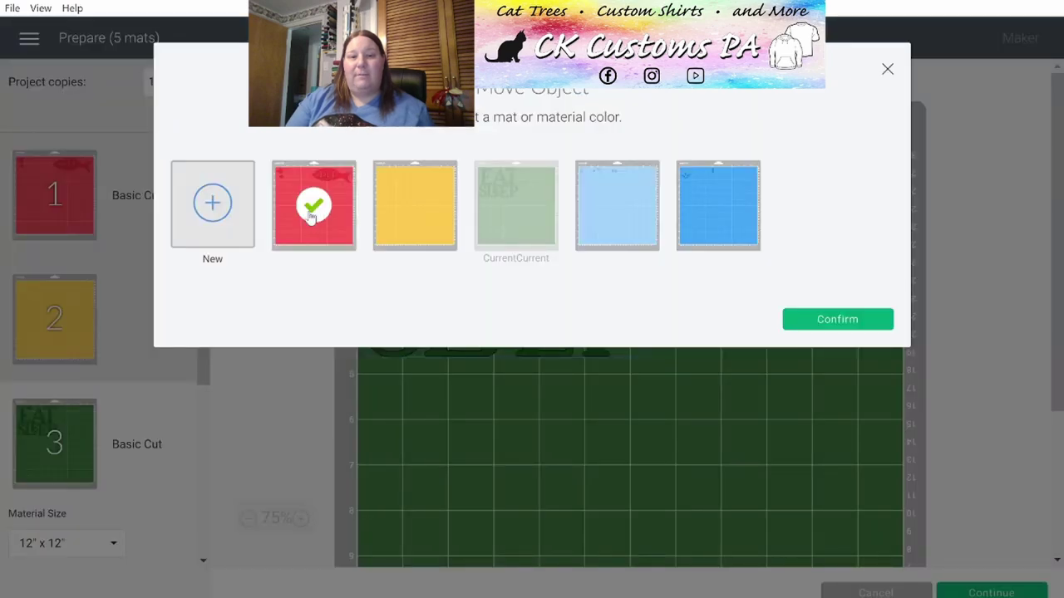
click(851, 325)
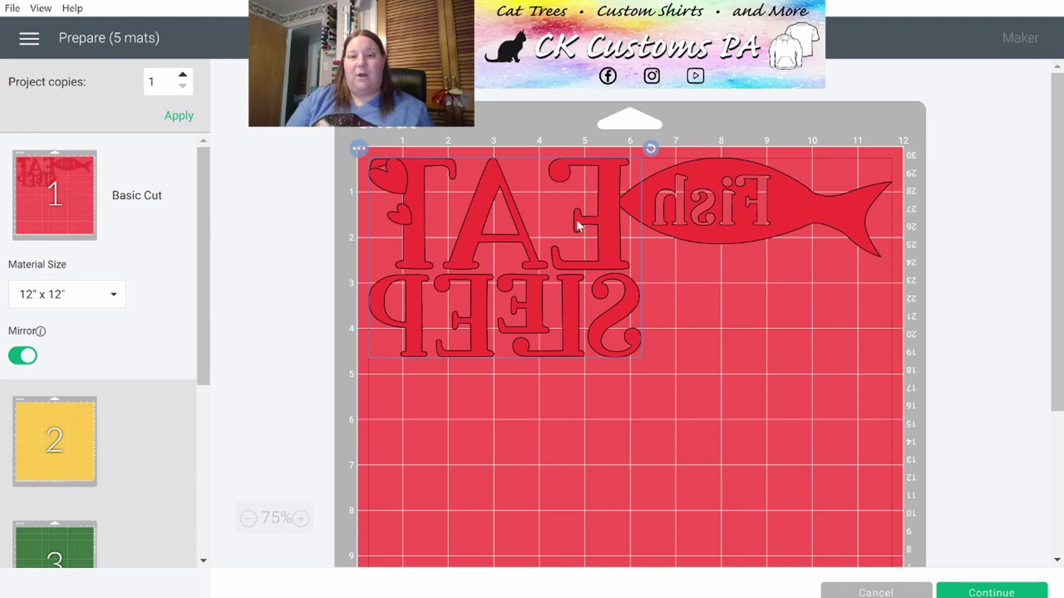
drag(578, 226, 862, 359)
drag(204, 380, 178, 536)
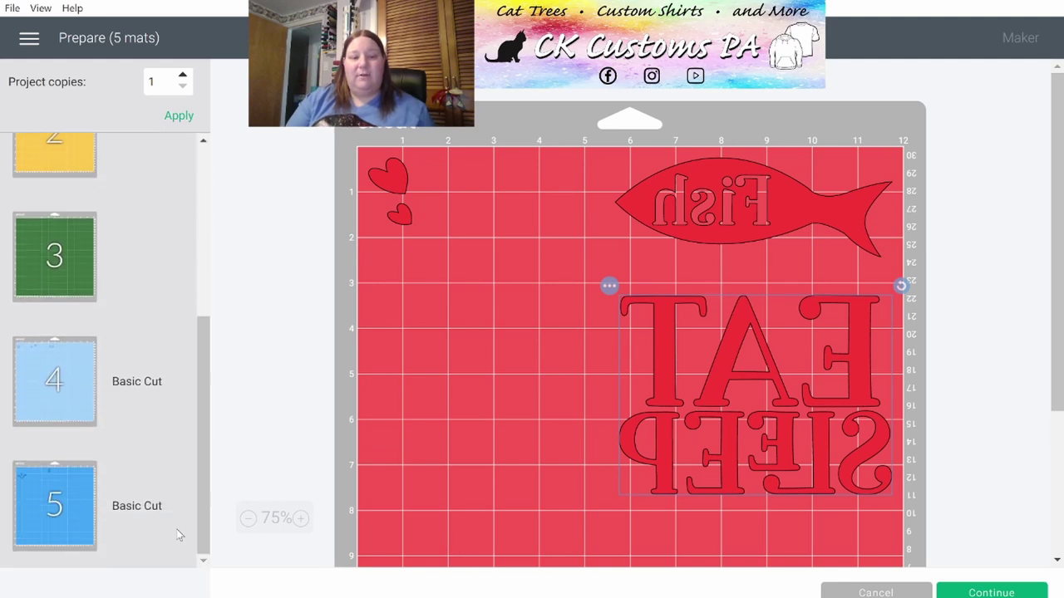
- Move the small circles from mat 4 onto the red mat and place the dot row lower down
click(46, 391)
click(358, 148)
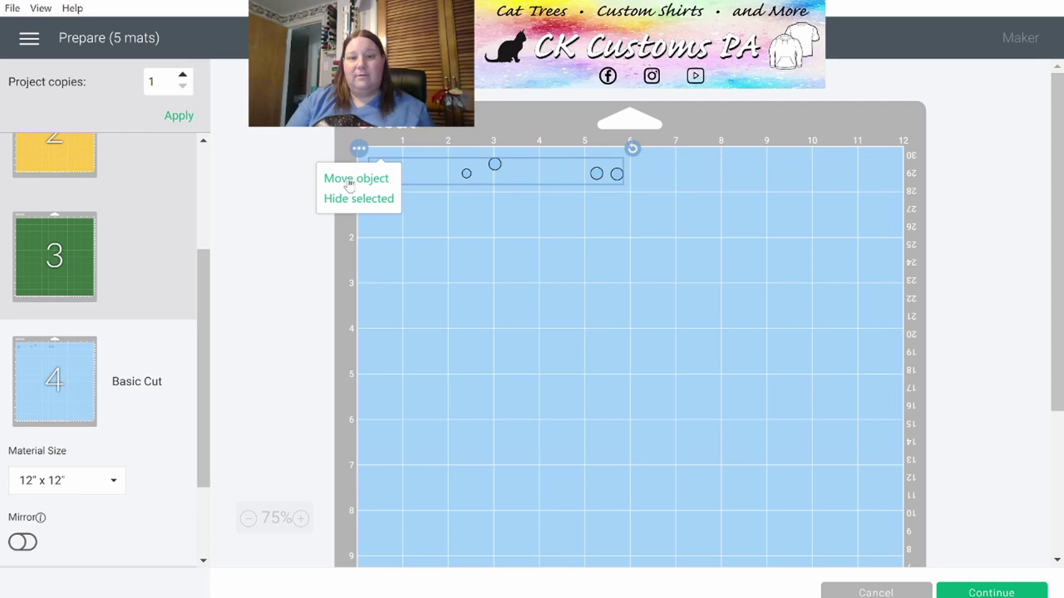
click(349, 179)
click(317, 218)
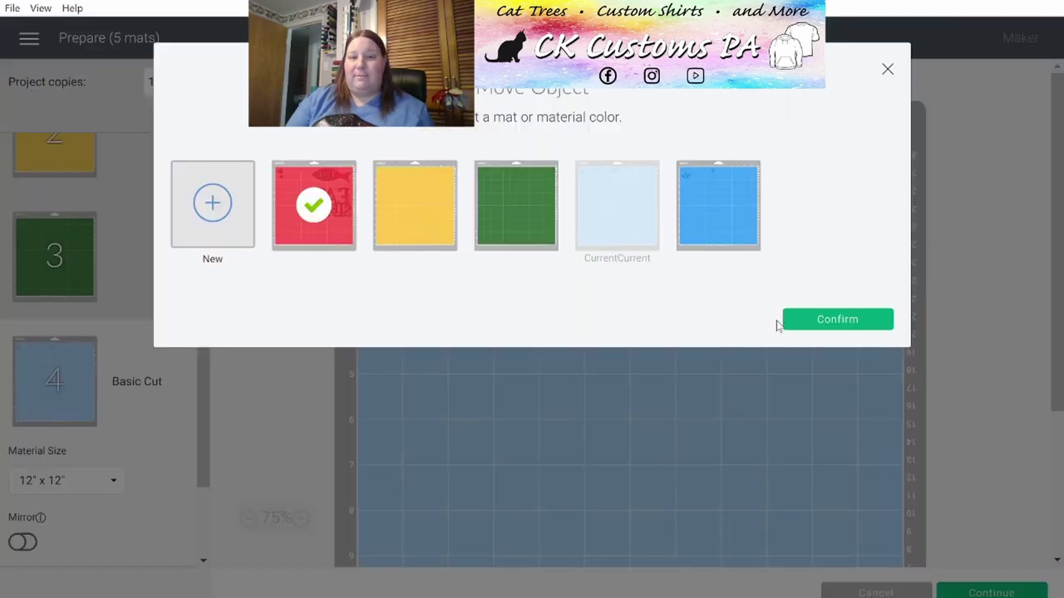
click(821, 324)
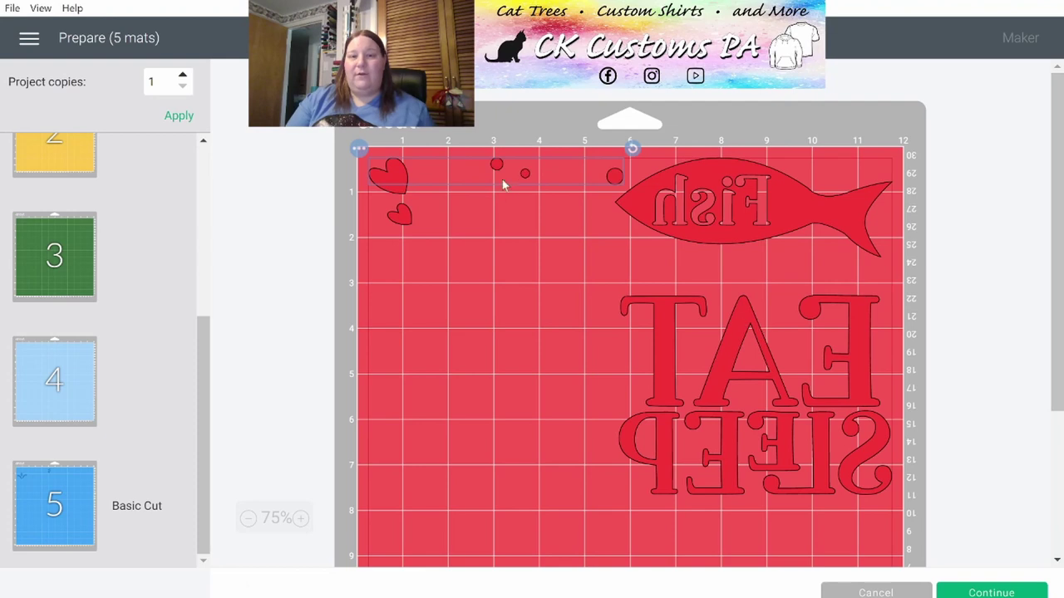
drag(497, 165, 488, 339)
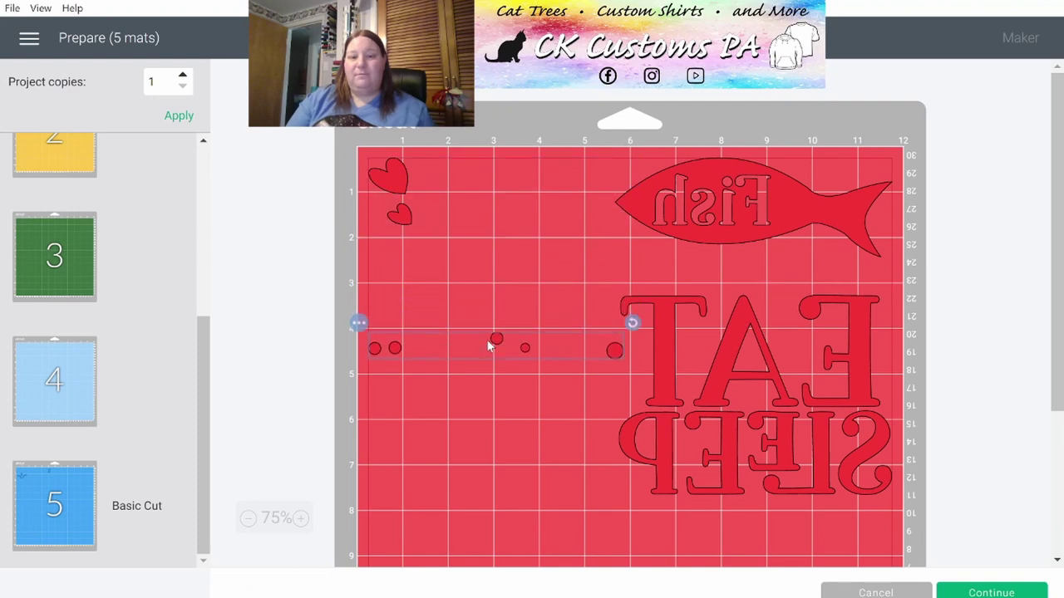
- Move the drip shapes from mat 5 onto the red mat near its lower left
click(41, 509)
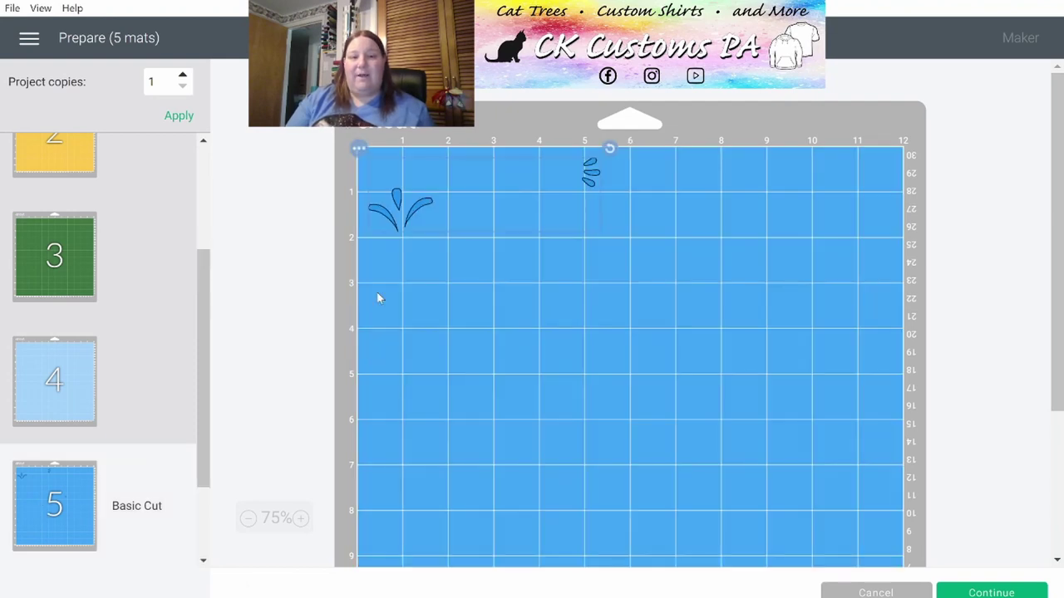
click(358, 148)
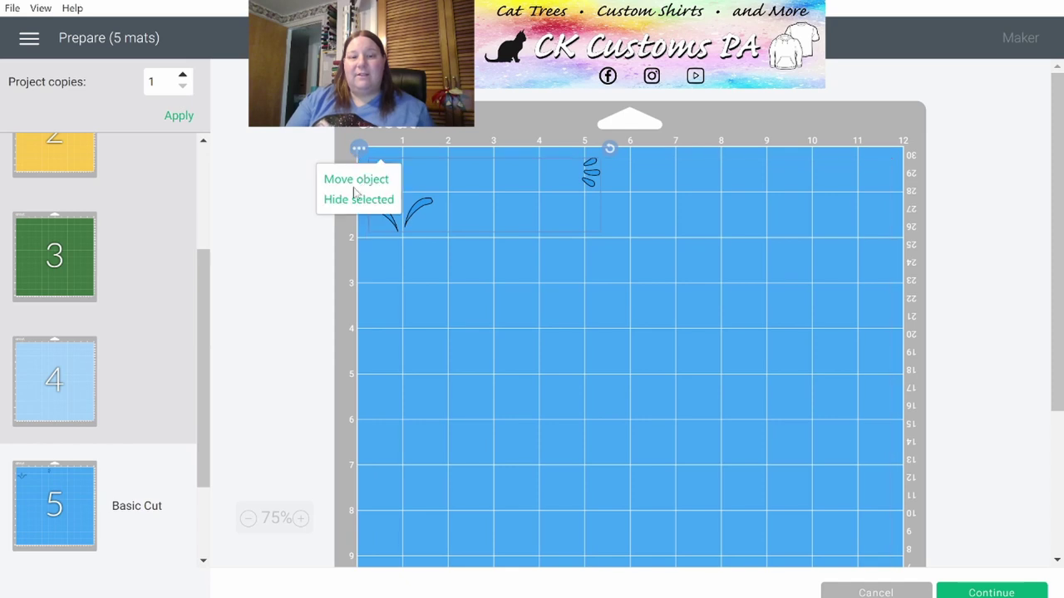
click(356, 179)
click(320, 192)
click(824, 320)
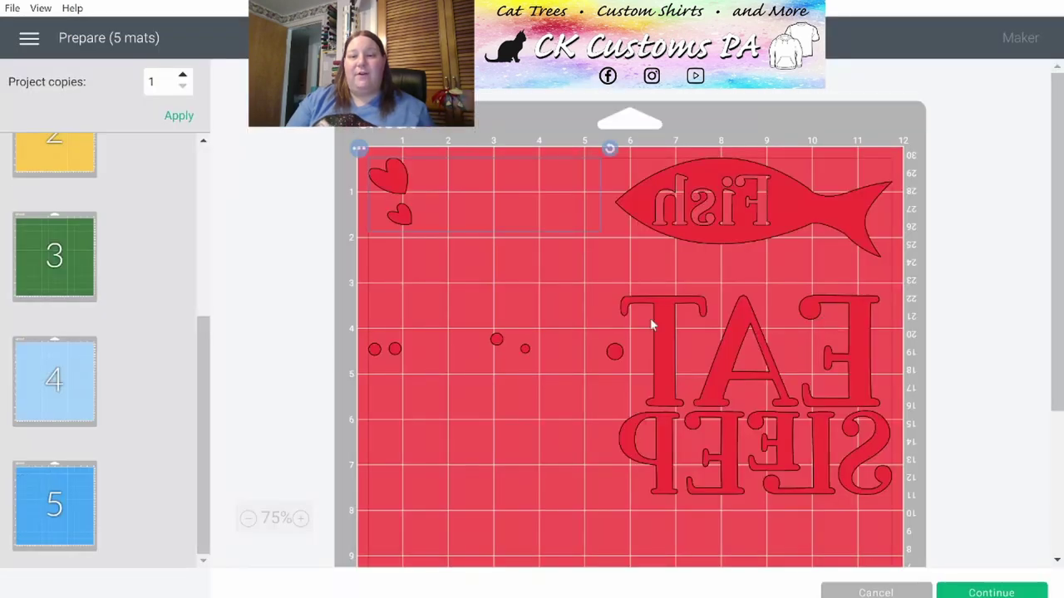
drag(539, 184, 524, 478)
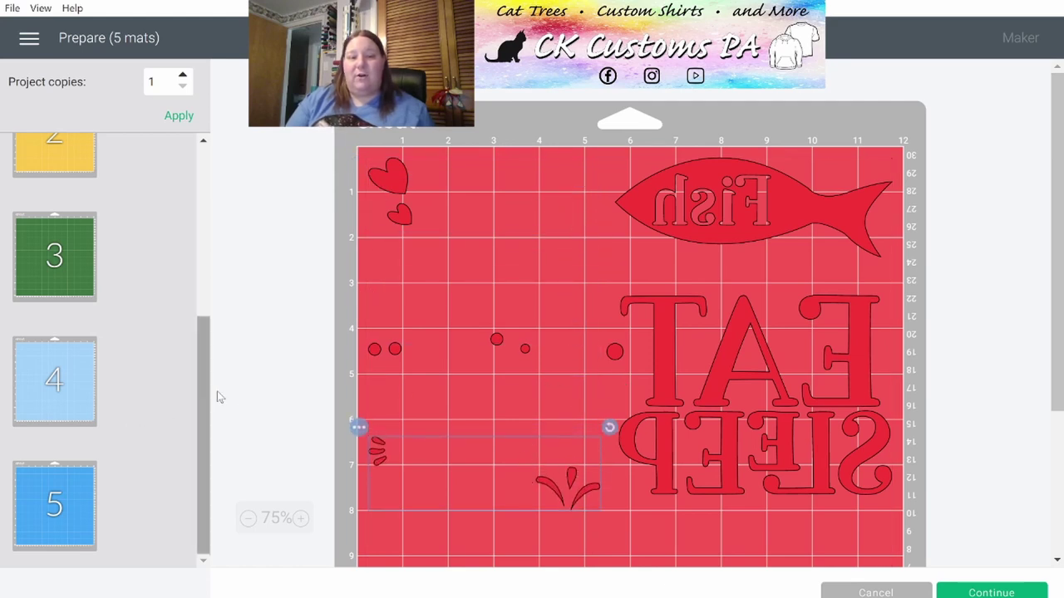
drag(206, 404, 208, 209)
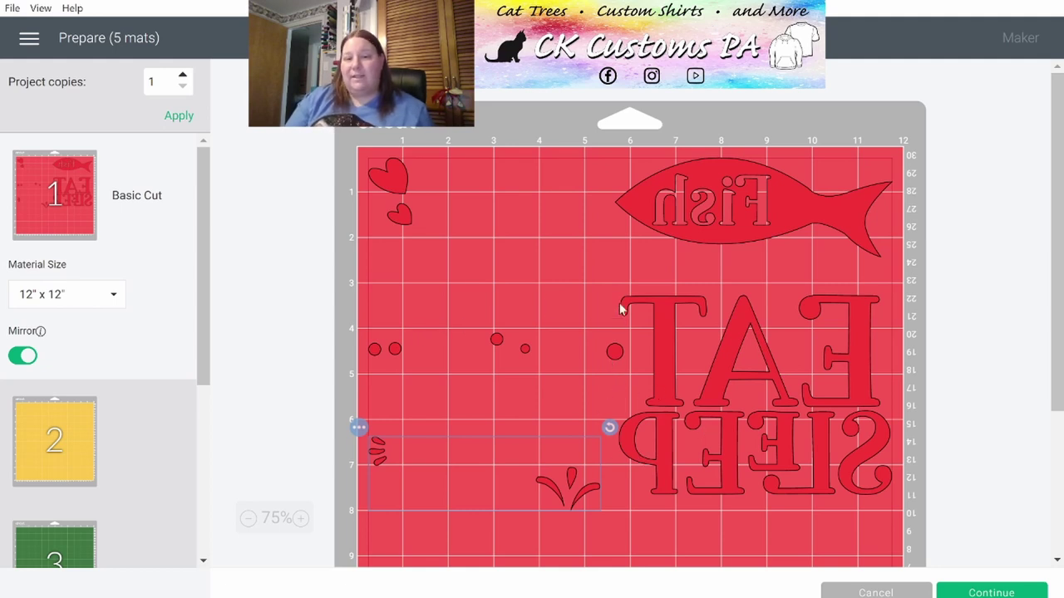
- Nudge the row of dots up and back down slightly
click(615, 354)
key(Up)
key(Up)
key(Up)
key(Down)
key(Down)
key(Down)
key(Down)
key(Down)
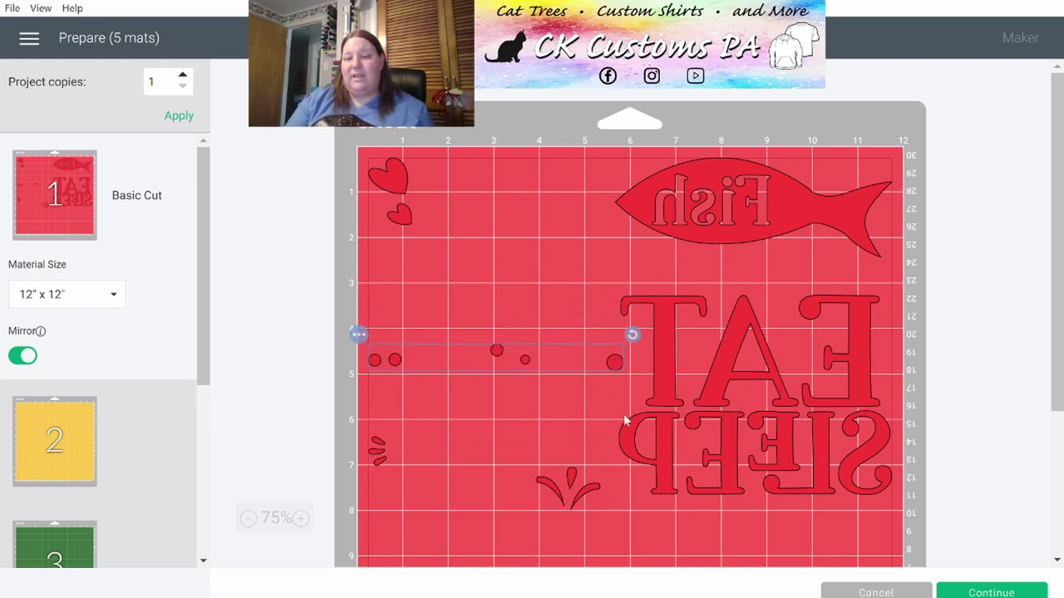
- Drag EAT SLEEP down into the red mat's bottom-right corner
scroll(623, 414, down, 3)
scroll(624, 414, up, 3)
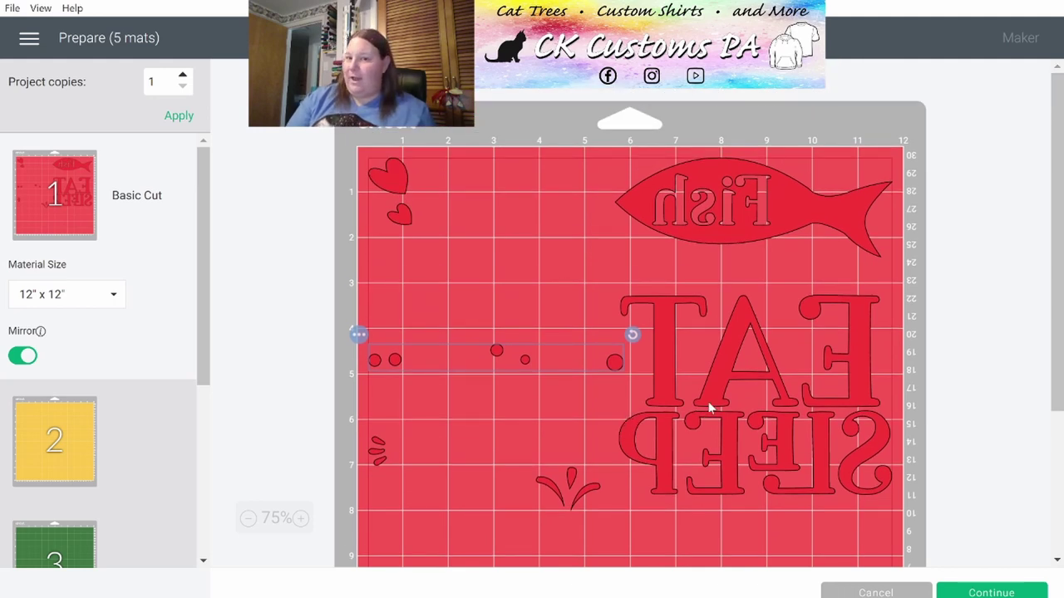
scroll(708, 401, down, 3)
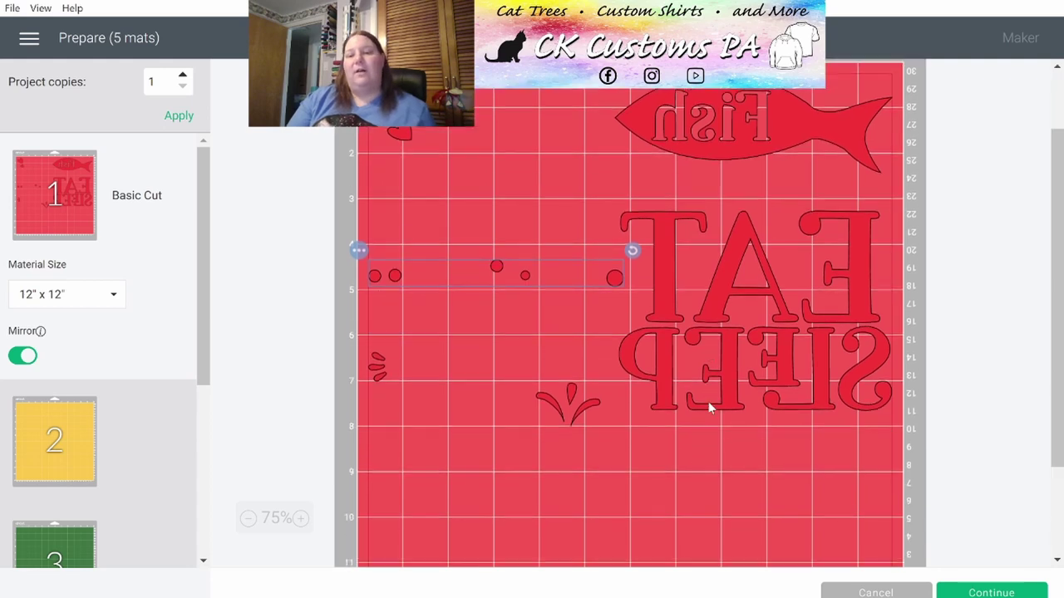
drag(752, 226, 764, 403)
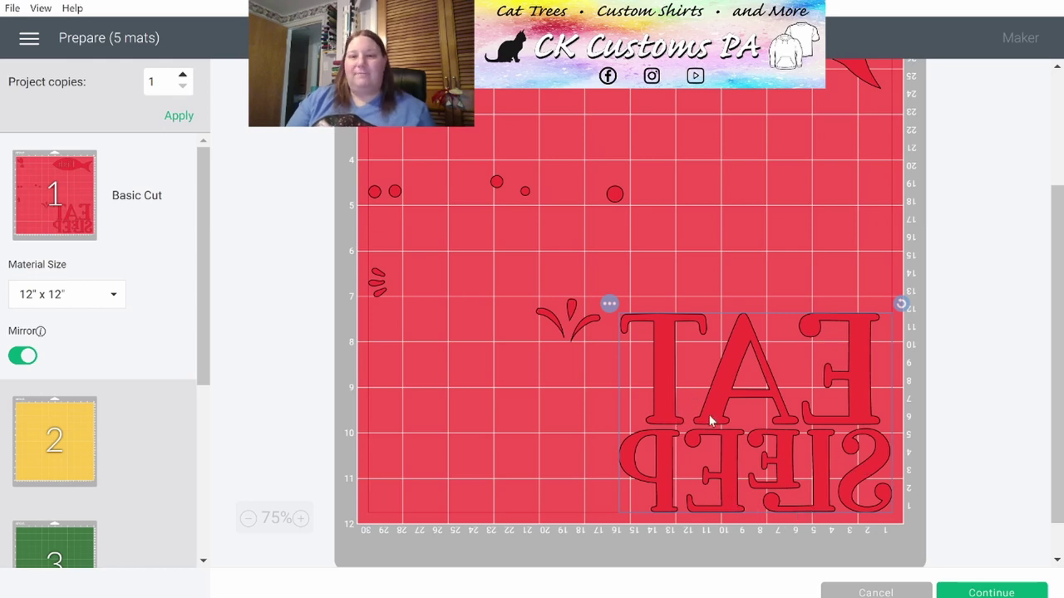
scroll(708, 414, up, 2)
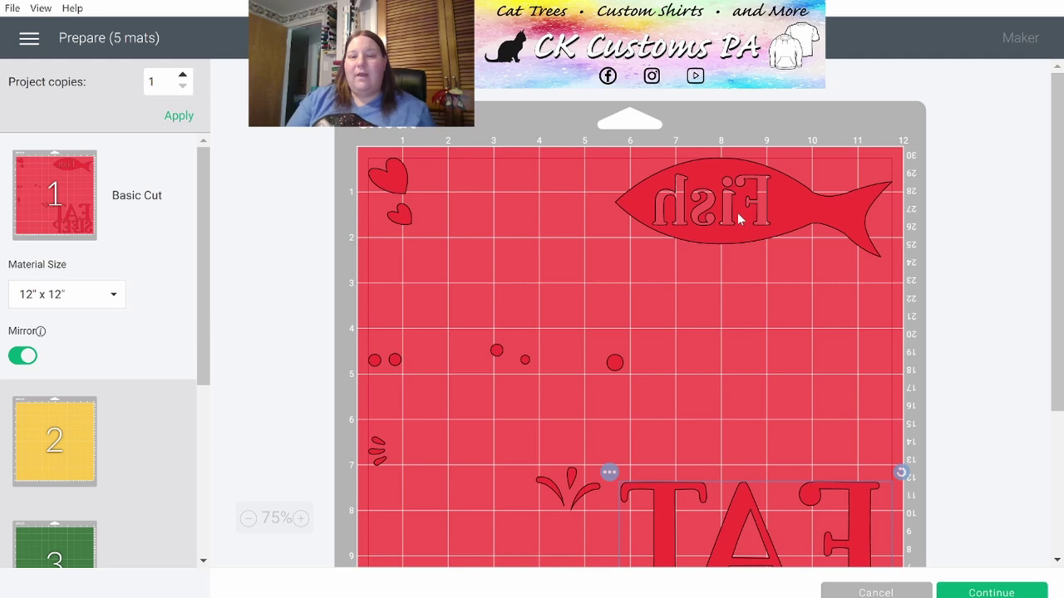
- Rotate the fish 90° upright along the red mat's right edge, then raise the circle row
drag(738, 218, 712, 248)
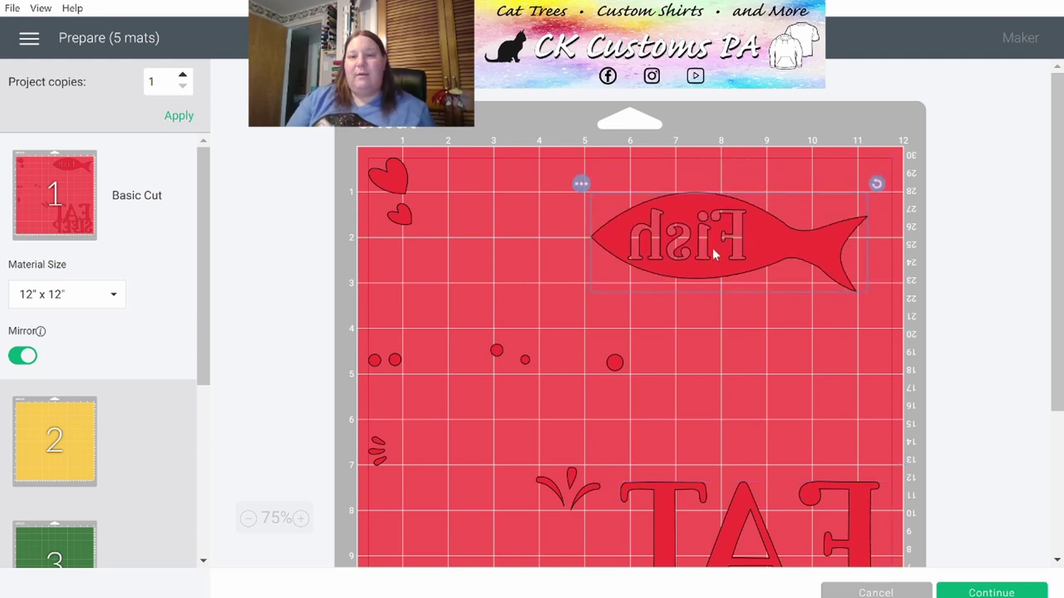
mouse_move(739, 238)
mouse_down()
mouse_move(731, 266)
mouse_move(732, 257)
mouse_up()
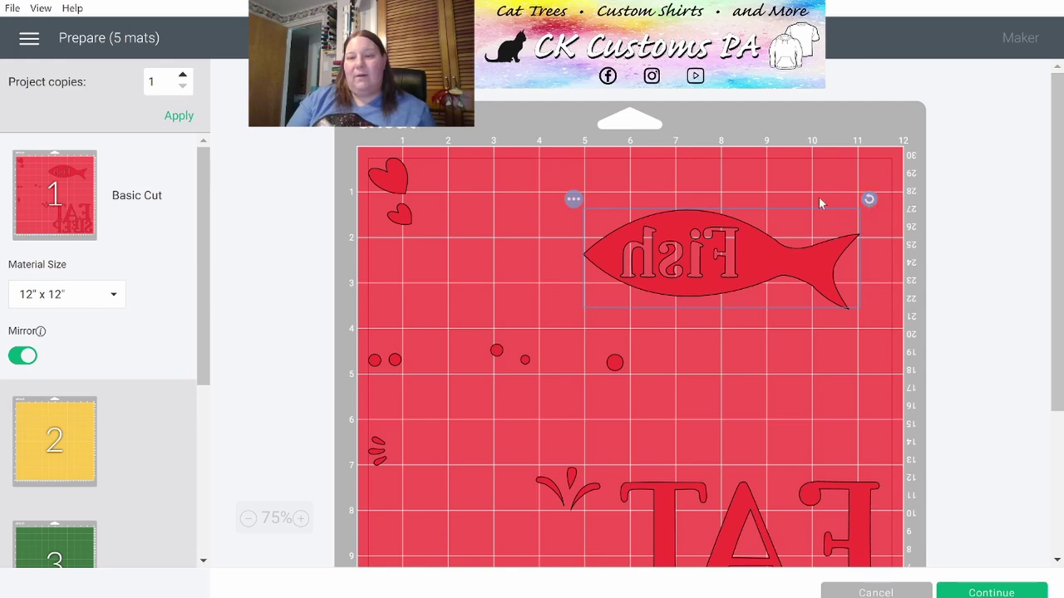
drag(871, 202, 790, 421)
drag(722, 272, 872, 251)
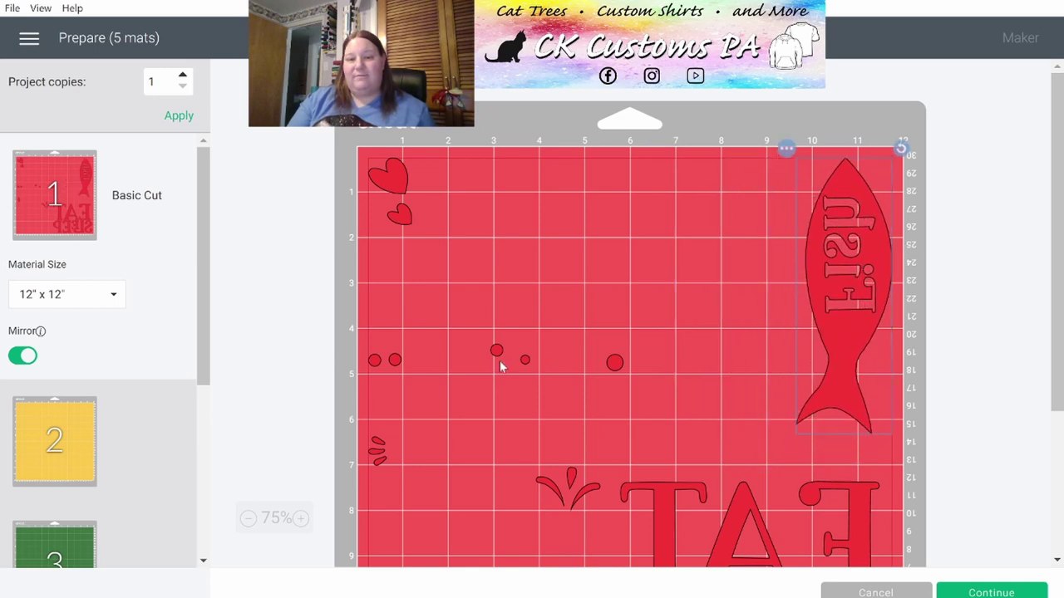
drag(498, 351, 498, 305)
- Rotate the splash-and-drops group about 90° and fit it into the mat's lower-left area
scroll(556, 399, down, 2)
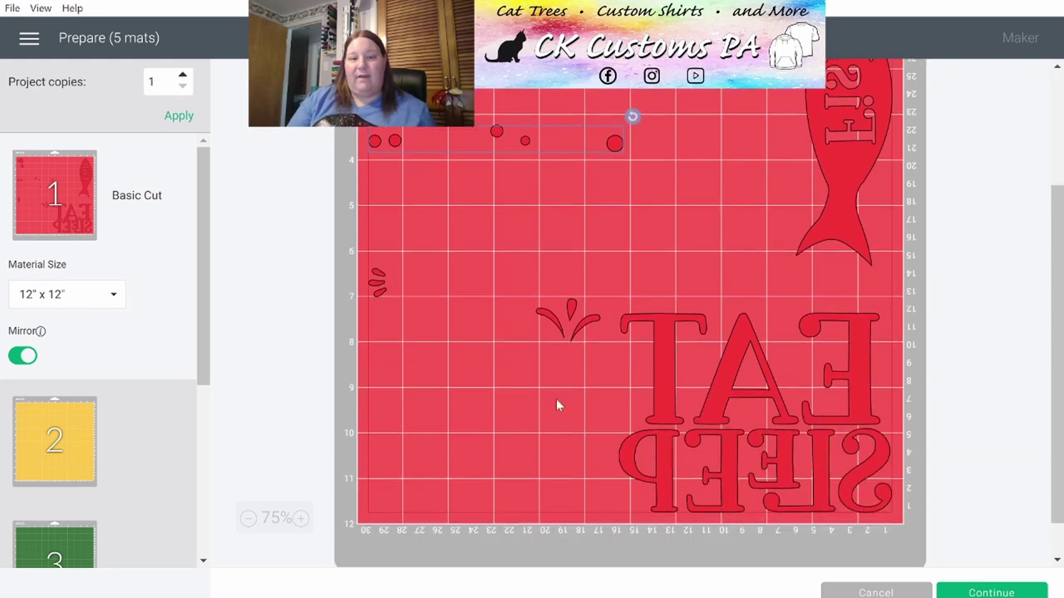
drag(552, 336, 513, 324)
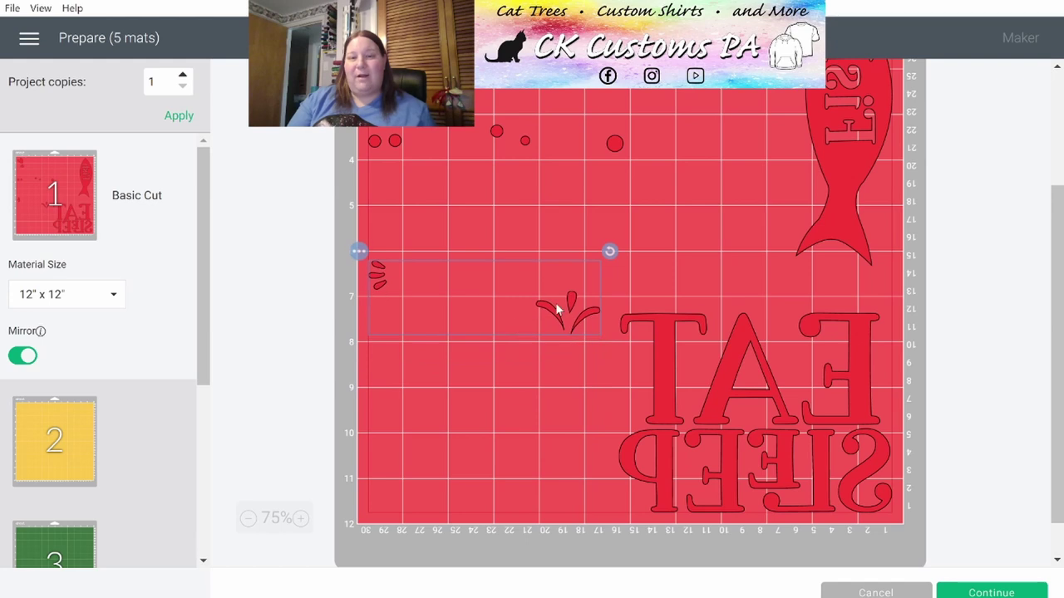
drag(609, 252, 519, 392)
drag(405, 422, 348, 514)
click(551, 316)
scroll(551, 317, up, 3)
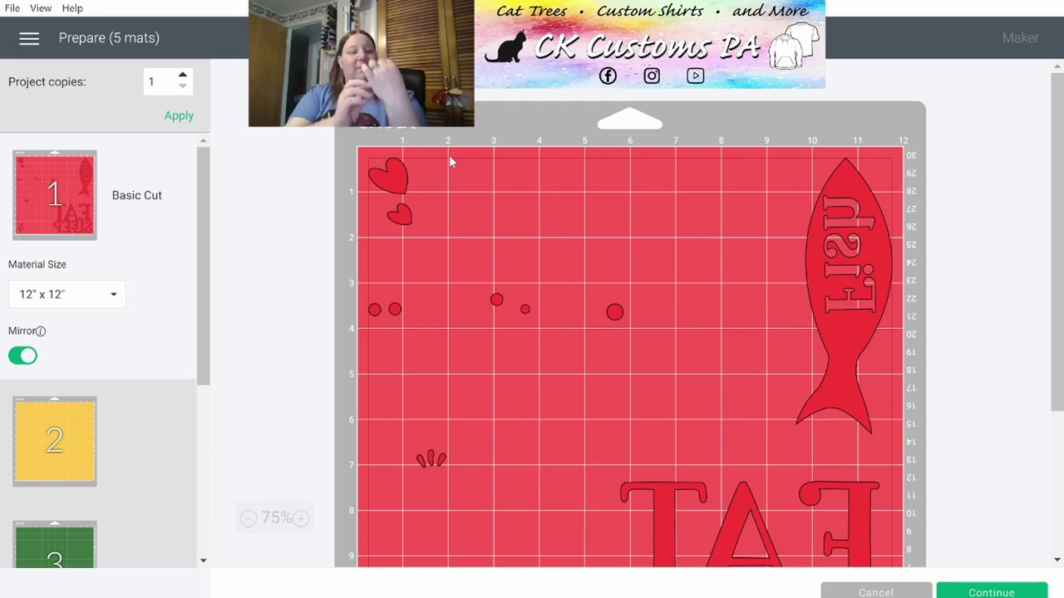
scroll(449, 155, down, 1)
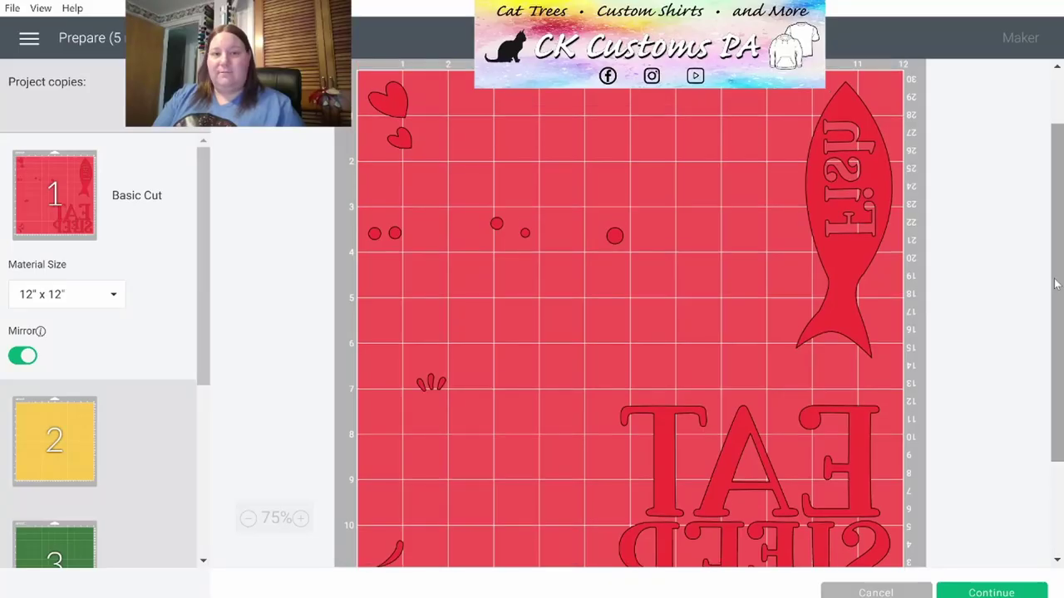
scroll(1057, 280, up, 1)
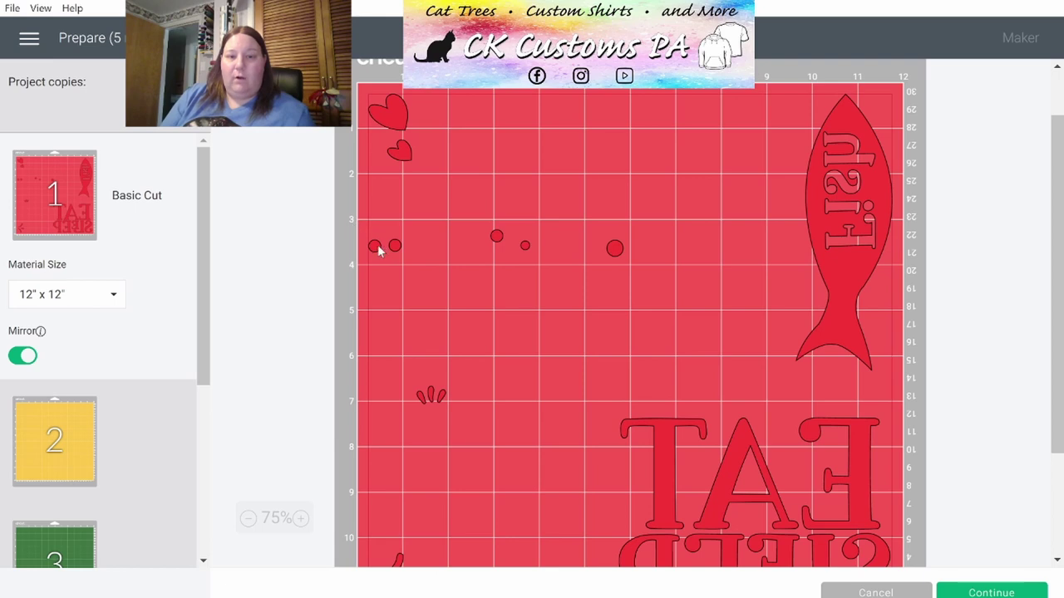
- Drag the circle row on mat 1 a few pixels lower
click(377, 245)
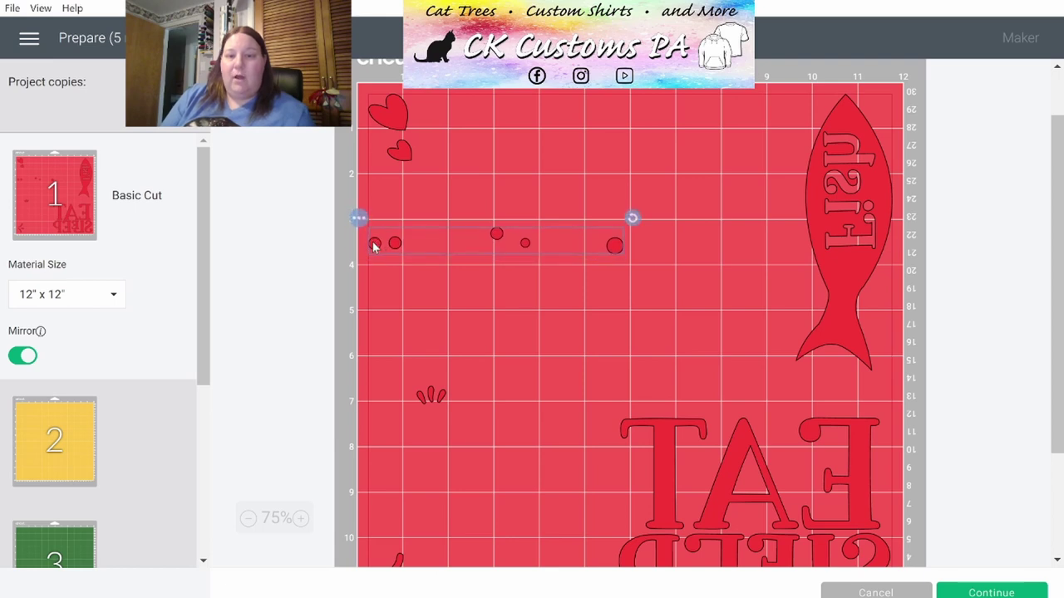
drag(372, 242, 373, 246)
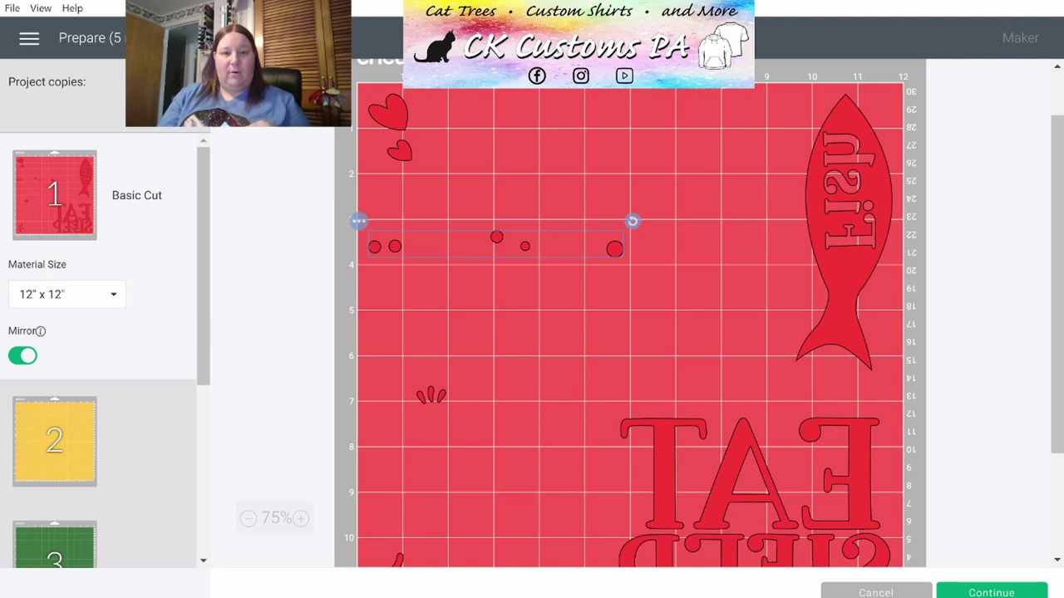
- Deselect the row of circles on the red mat
click(519, 258)
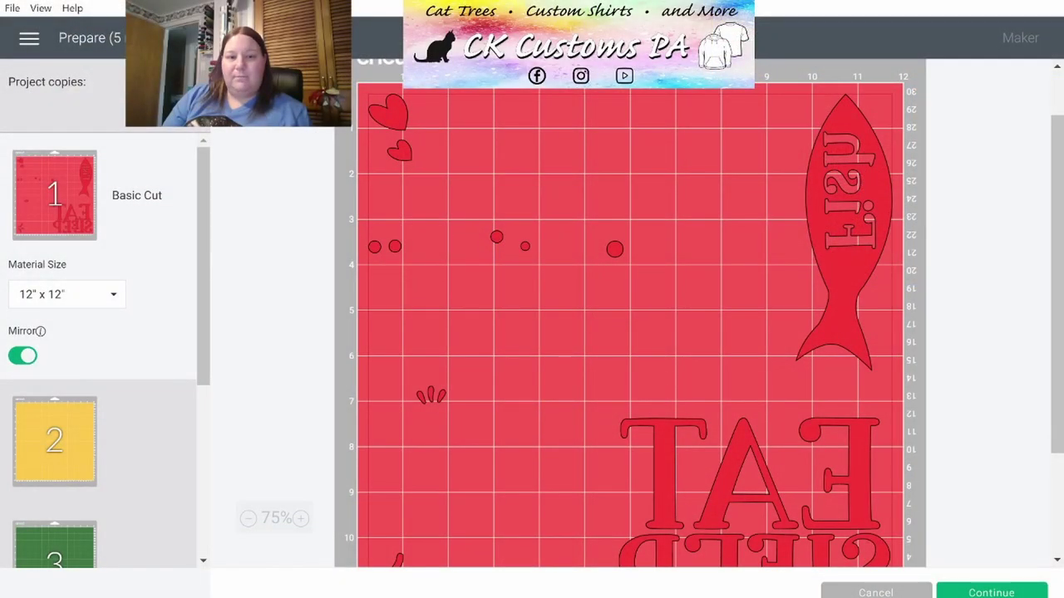
scroll(450, 432, down, 3)
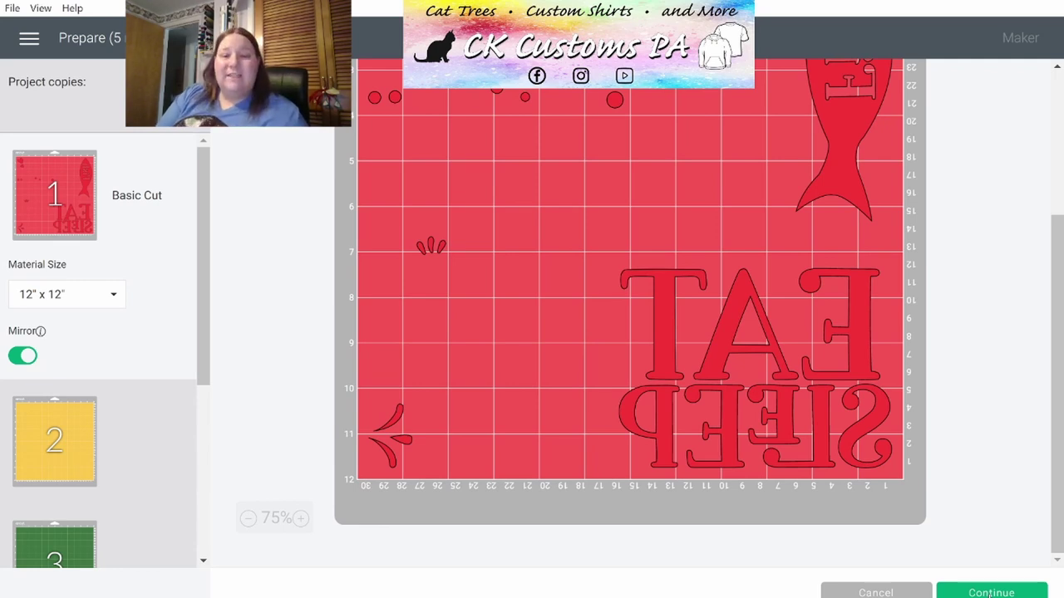
- Continue to the Make screen and choose Everyday Iron-On as the base material
click(990, 593)
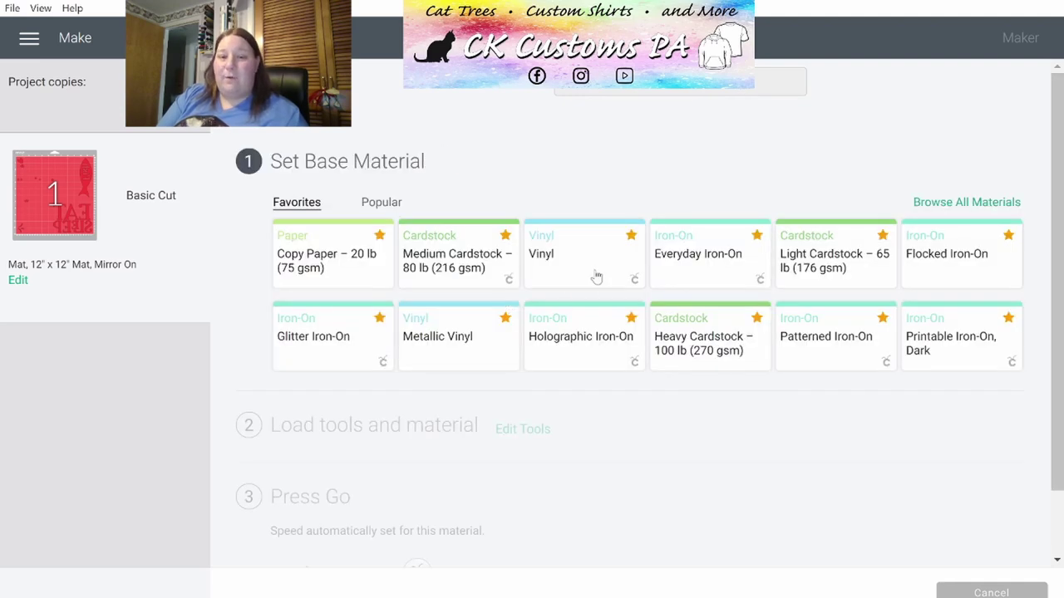
click(693, 266)
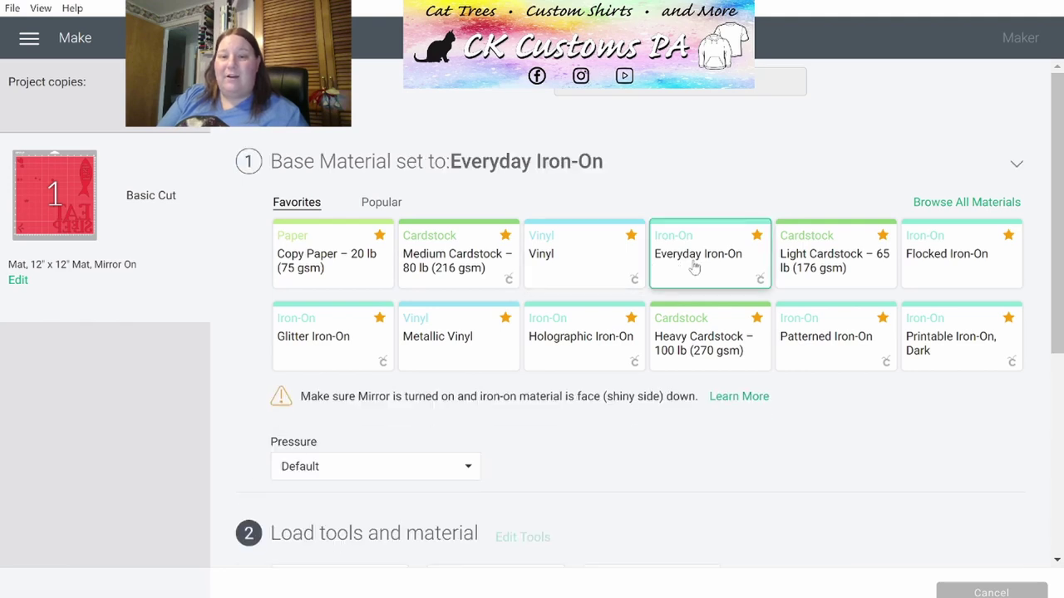